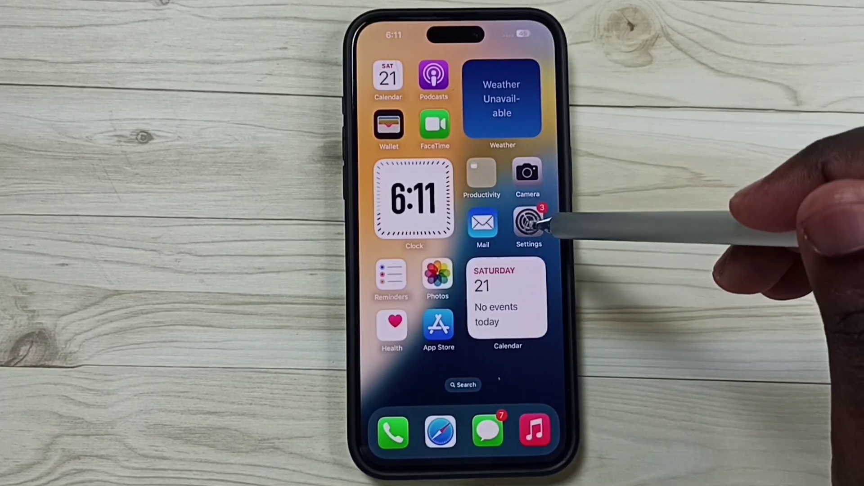
# Step: Reach Mobile Data Options via Settings and the phone's Mobile Service
pyautogui.click(529, 223)
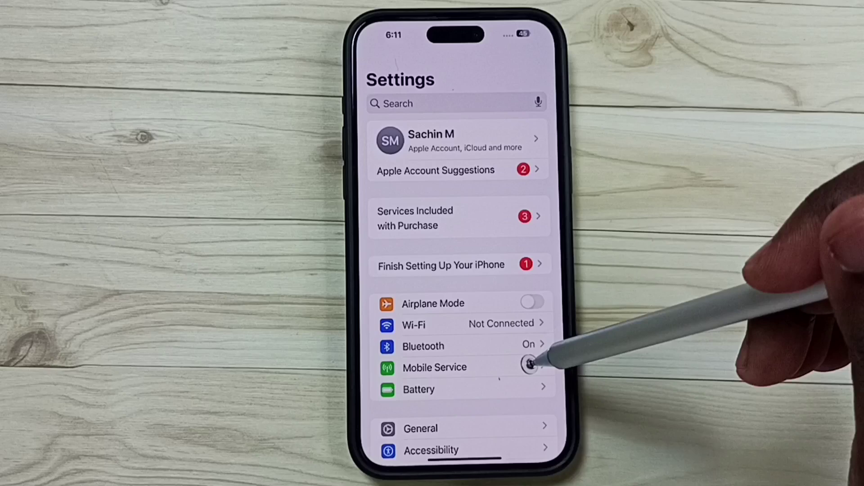
pyautogui.click(531, 367)
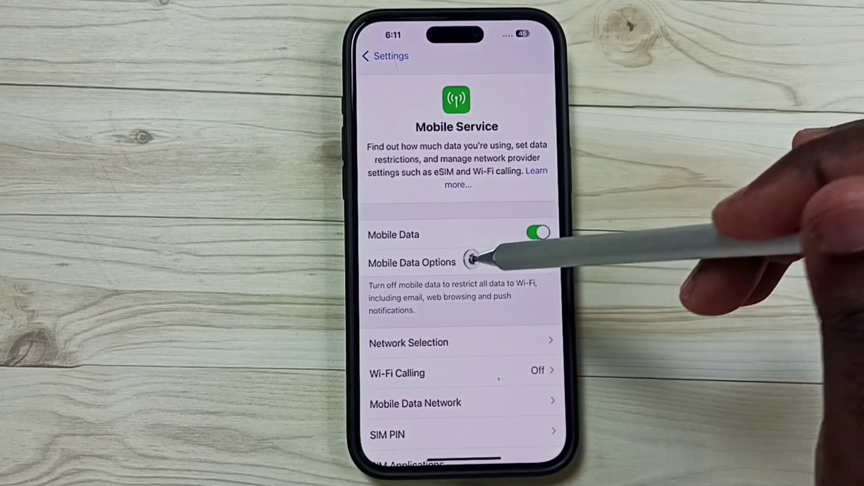
pyautogui.click(479, 264)
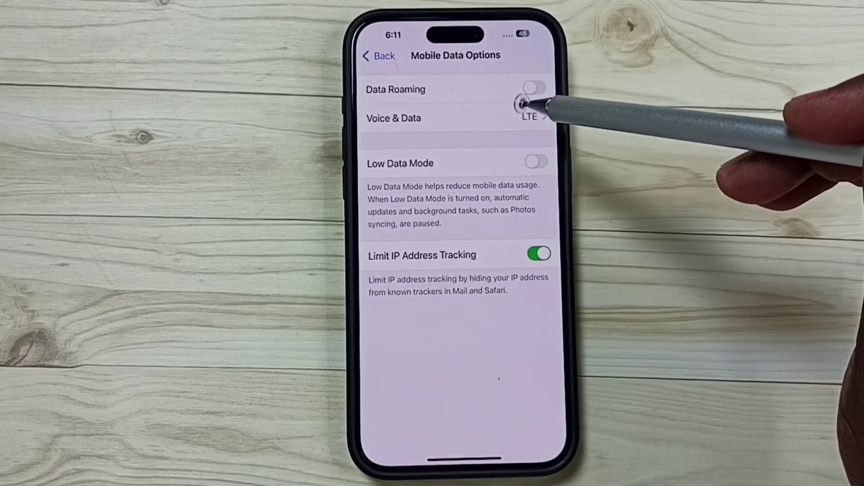
# Step: Select 5G Auto as the Voice & Data mode, replacing LTE
pyautogui.click(527, 118)
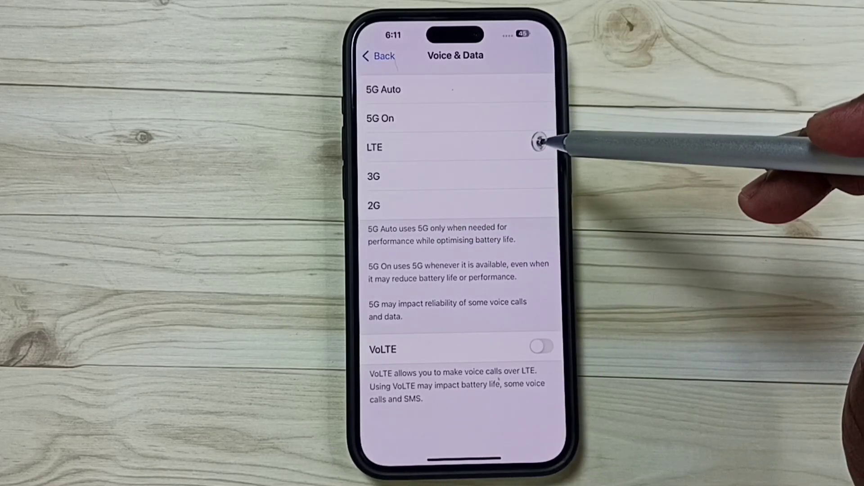
pyautogui.click(521, 142)
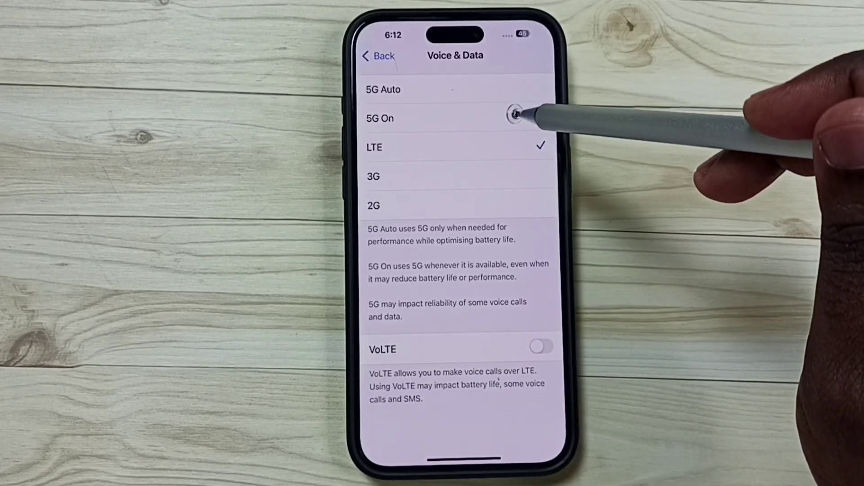
pyautogui.click(514, 116)
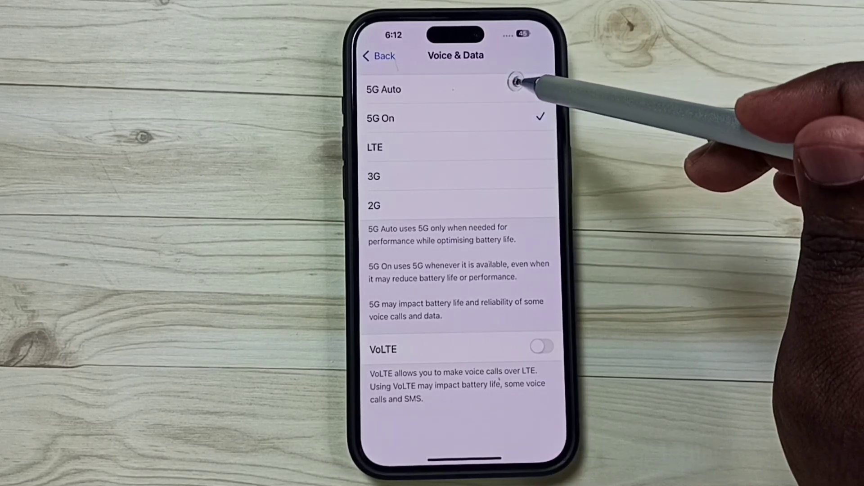
pyautogui.click(515, 82)
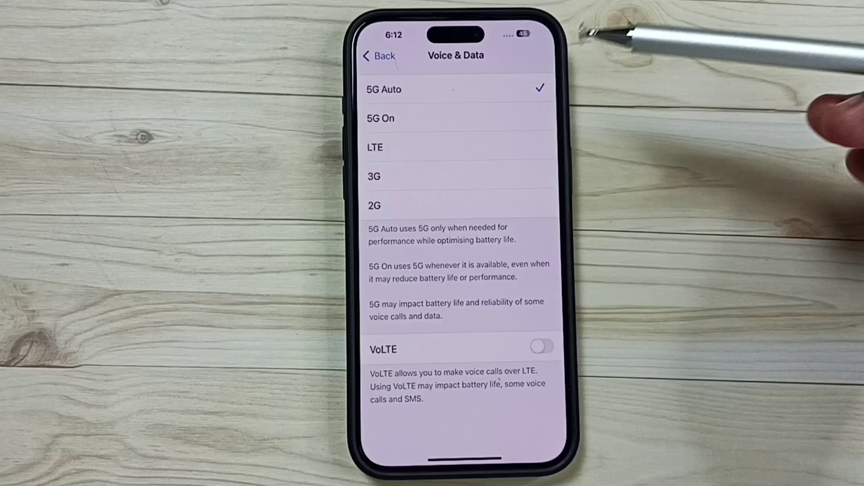